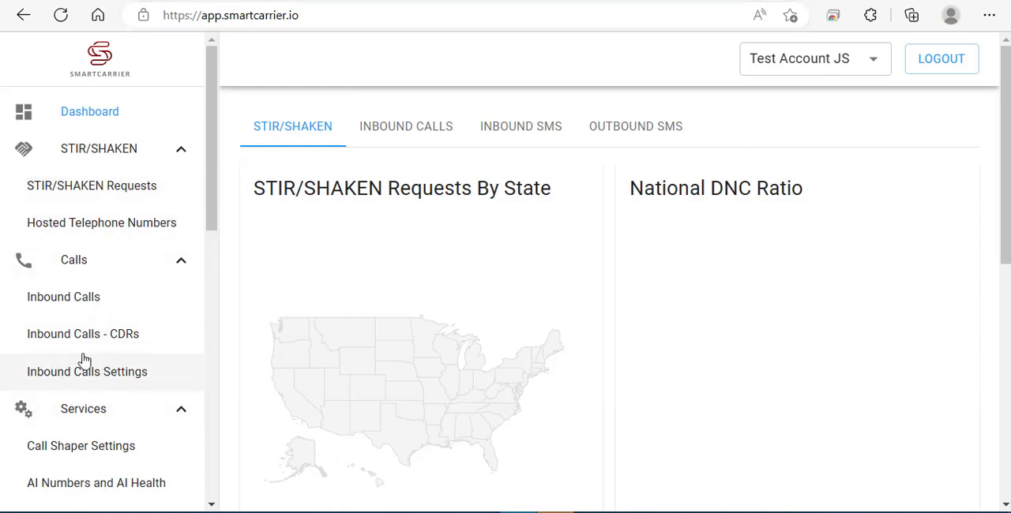
- Open the inbound calls settings and enable rejecting inbound calls based on inbound calls per ANI
{"action": "left_click", "coordinate": [107, 379]}
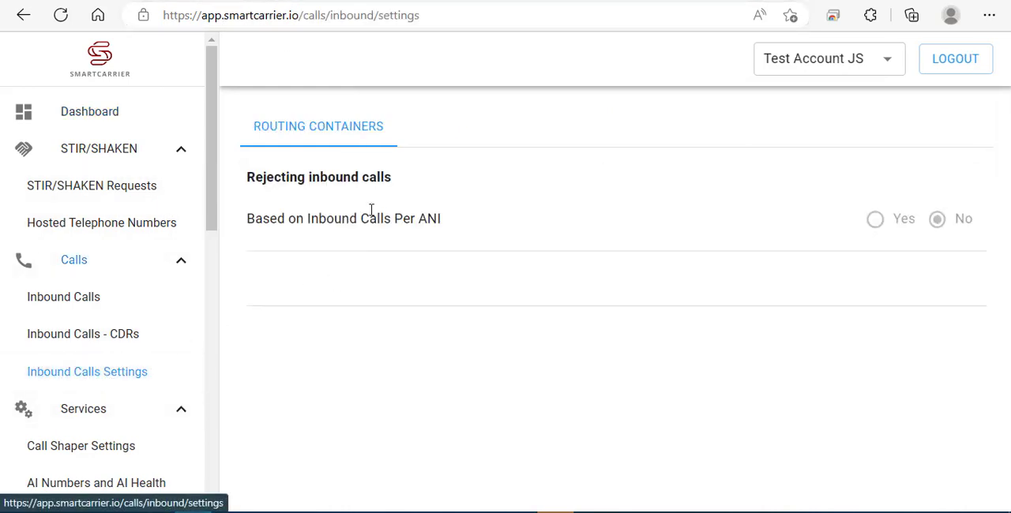
{"action": "left_click_drag", "start_coordinate": [467, 182], "coordinate": [247, 190]}
{"action": "left_click", "coordinate": [707, 204]}
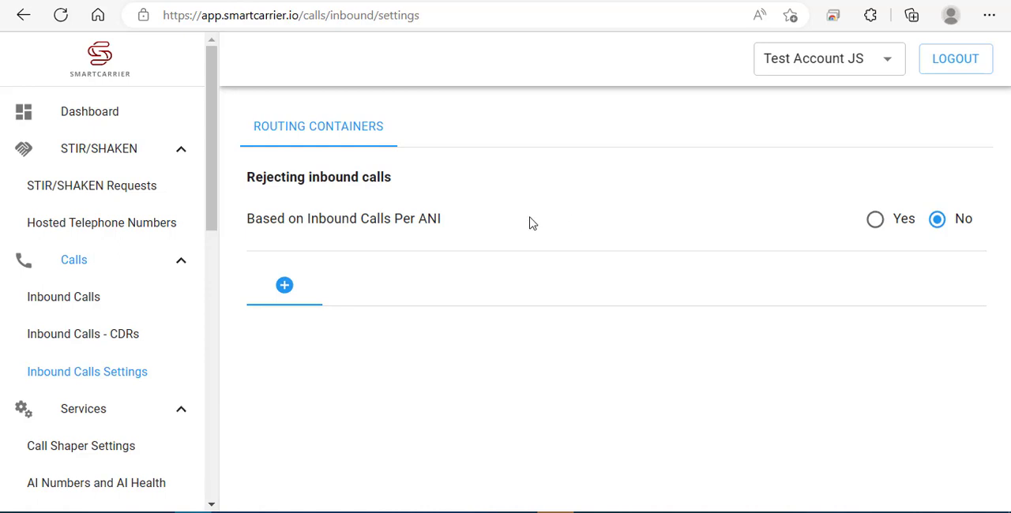
{"action": "left_click_drag", "start_coordinate": [517, 228], "coordinate": [305, 239]}
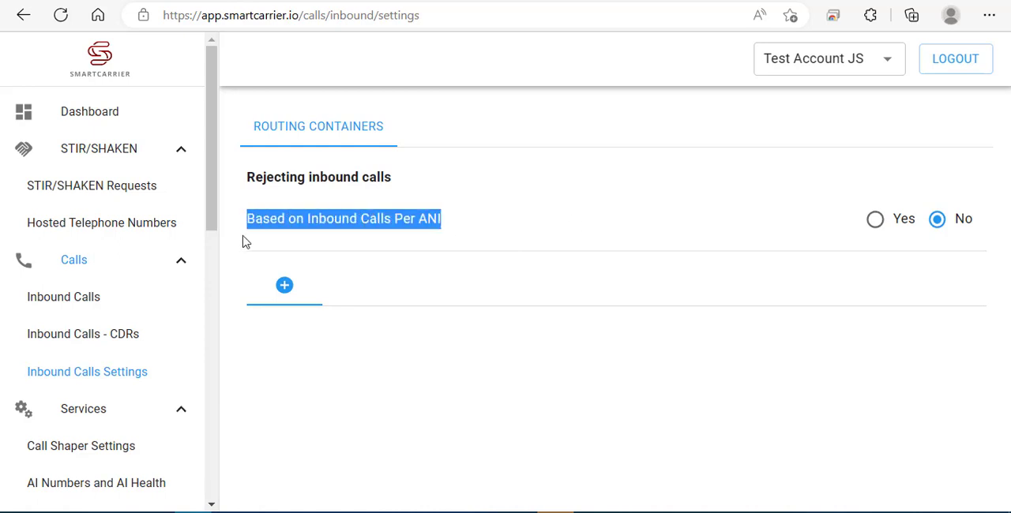
{"action": "left_click", "coordinate": [567, 223]}
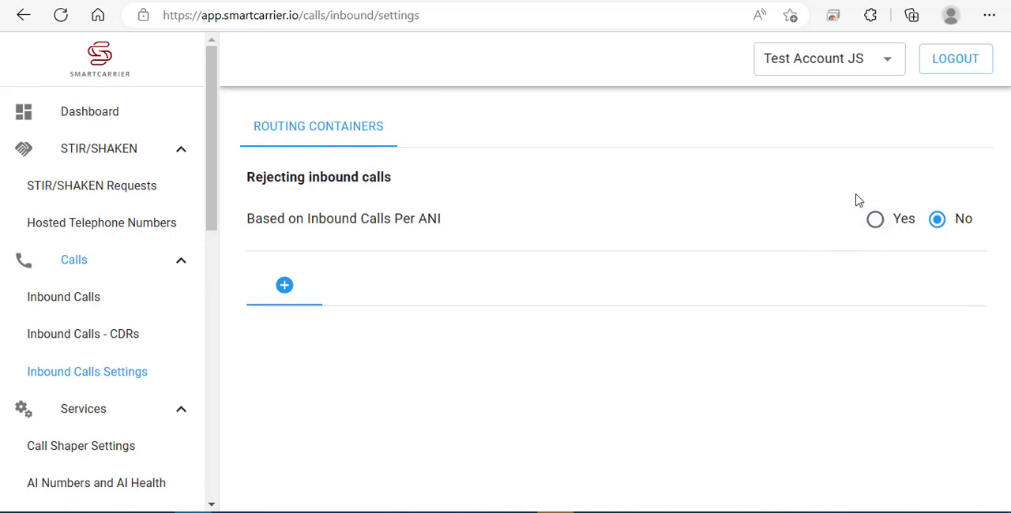
{"action": "left_click", "coordinate": [874, 219]}
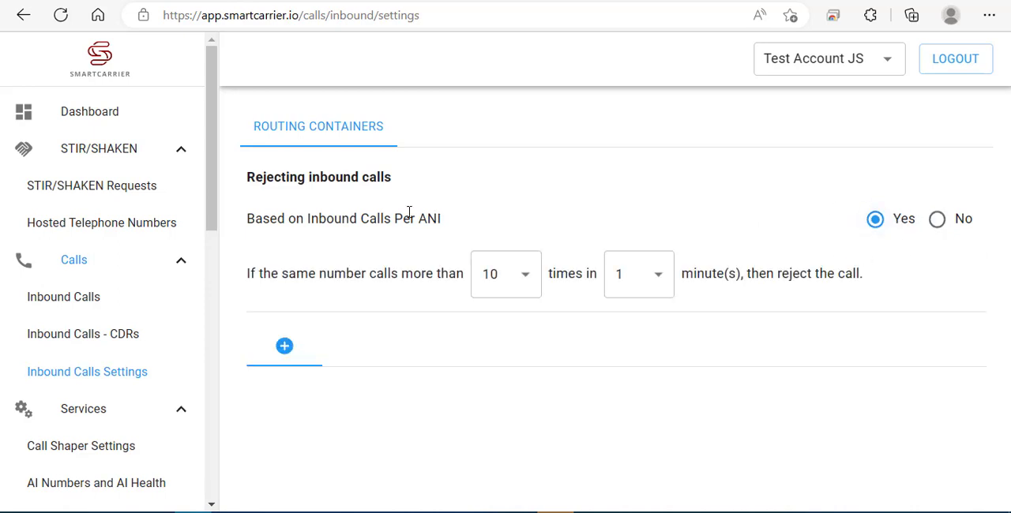
{"action": "left_click_drag", "start_coordinate": [474, 225], "coordinate": [244, 221]}
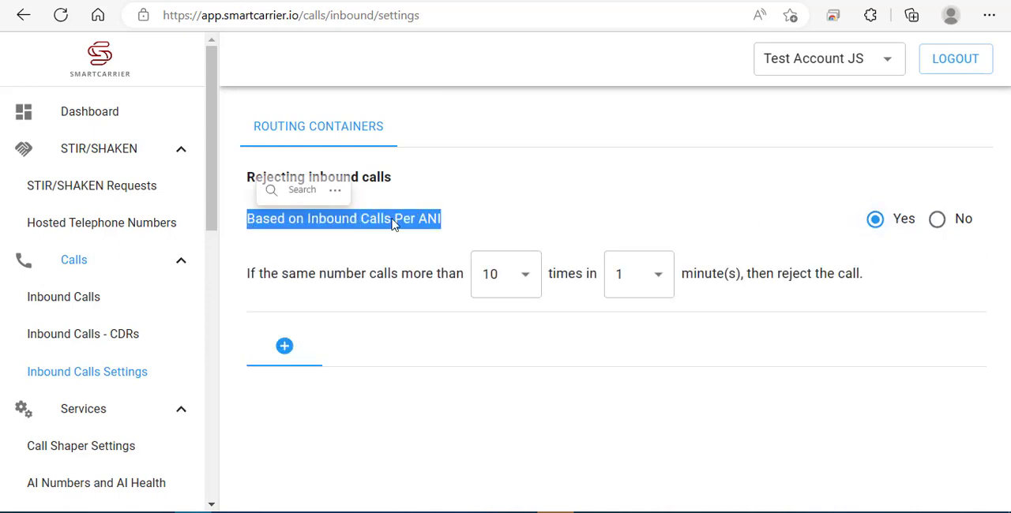
{"action": "left_click", "coordinate": [476, 217]}
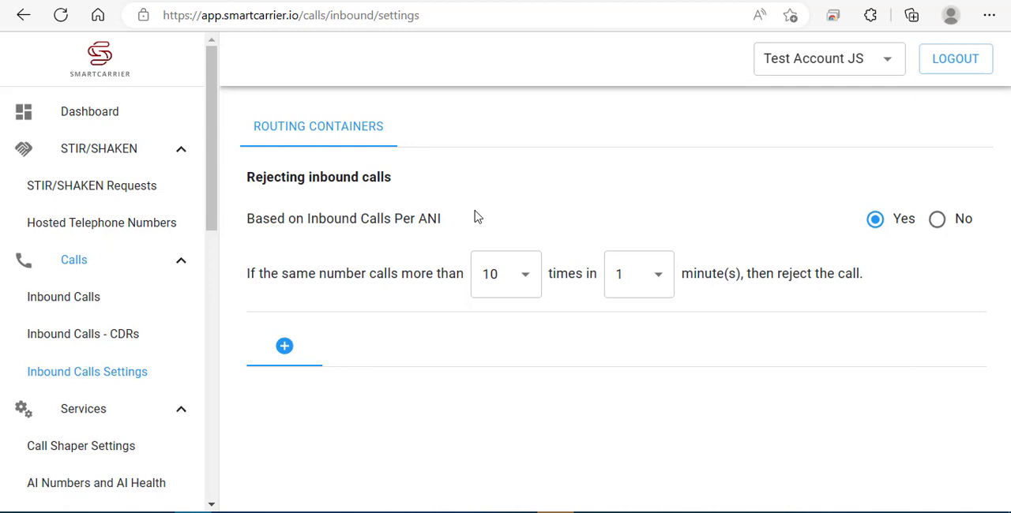
- Set the rejection rule to reject a number that calls more than 5 times in 2 minutes
{"action": "left_click_drag", "start_coordinate": [248, 275], "coordinate": [466, 286]}
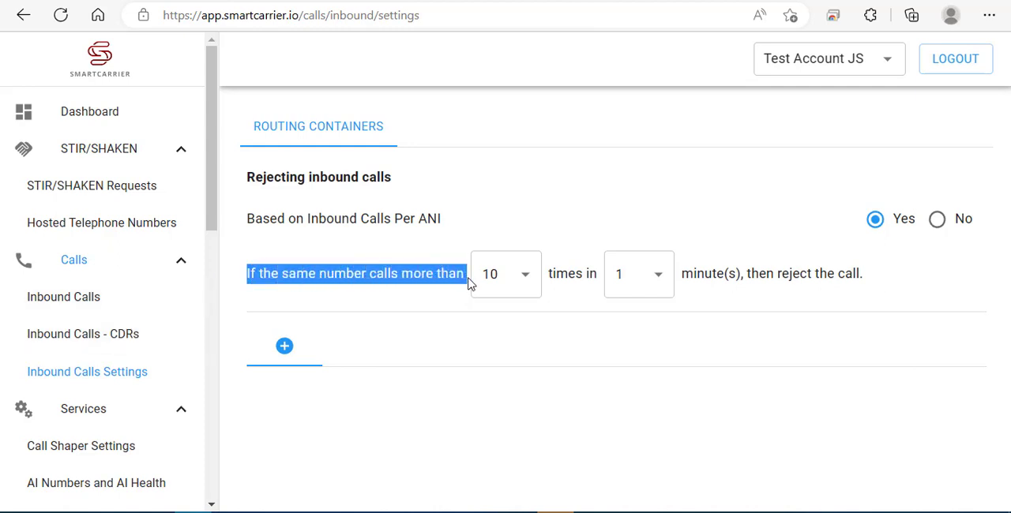
{"action": "left_click", "coordinate": [526, 278]}
{"action": "left_click", "coordinate": [534, 298]}
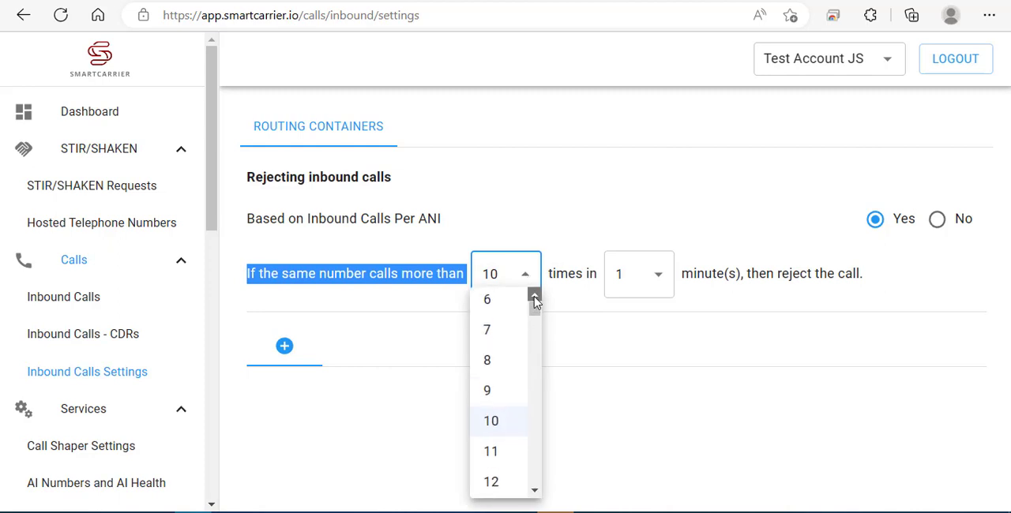
{"action": "left_click", "coordinate": [535, 297]}
{"action": "left_click", "coordinate": [514, 300]}
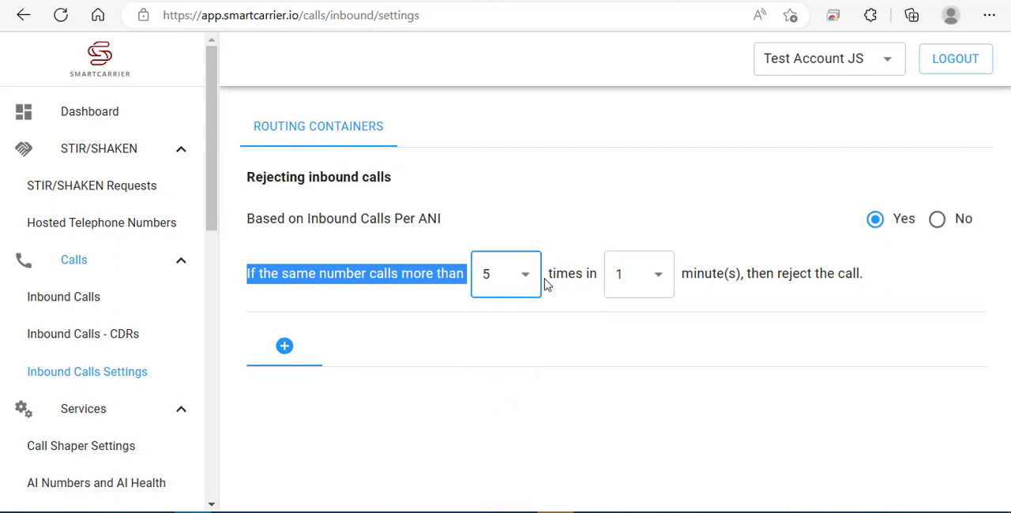
{"action": "left_click_drag", "start_coordinate": [548, 277], "coordinate": [600, 281]}
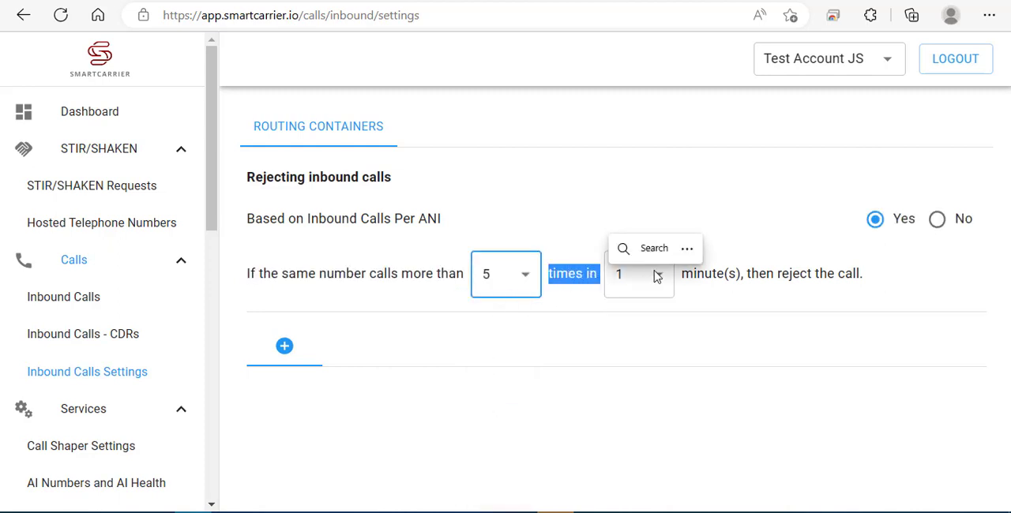
{"action": "left_click", "coordinate": [655, 275]}
{"action": "left_click", "coordinate": [631, 340]}
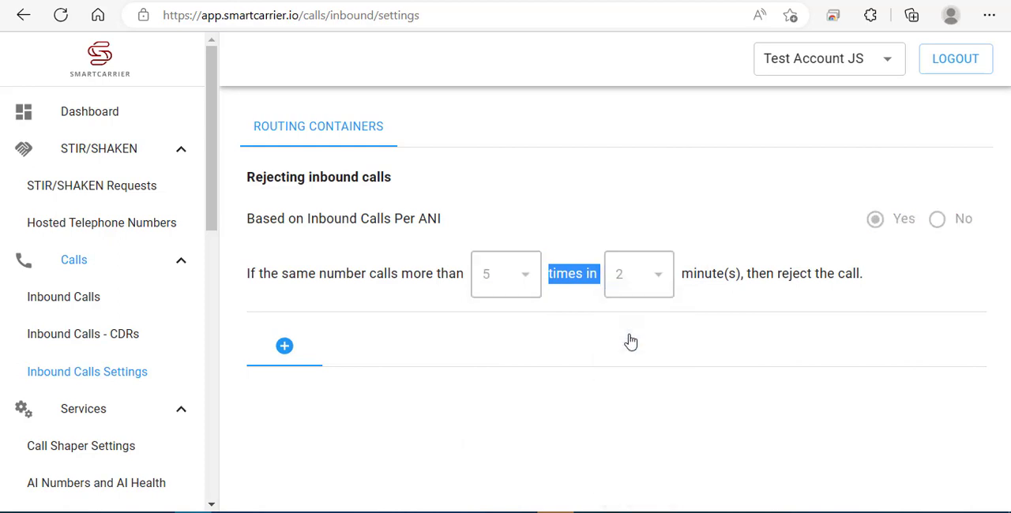
{"action": "left_click", "coordinate": [630, 340]}
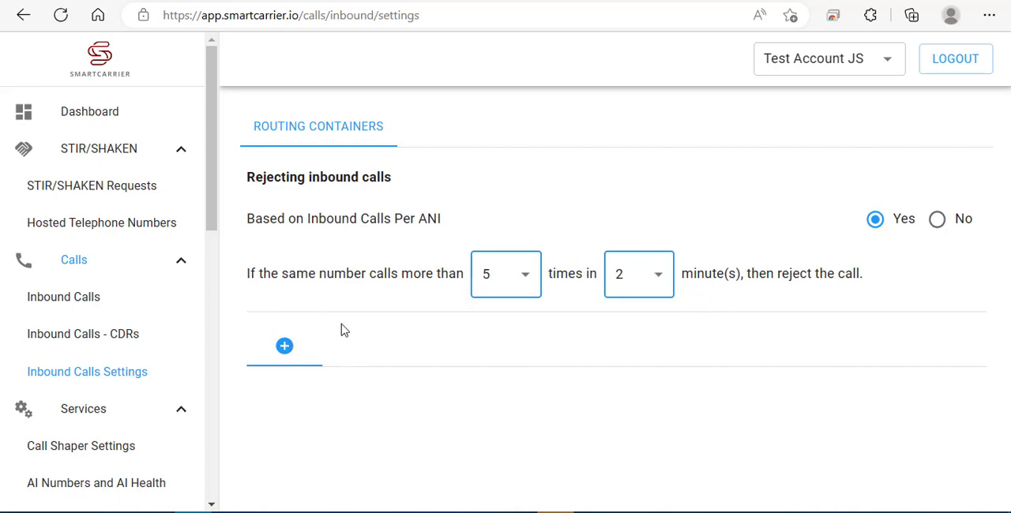
- Create a new routing container named "Main Inbound Calls"
{"action": "left_click", "coordinate": [287, 346]}
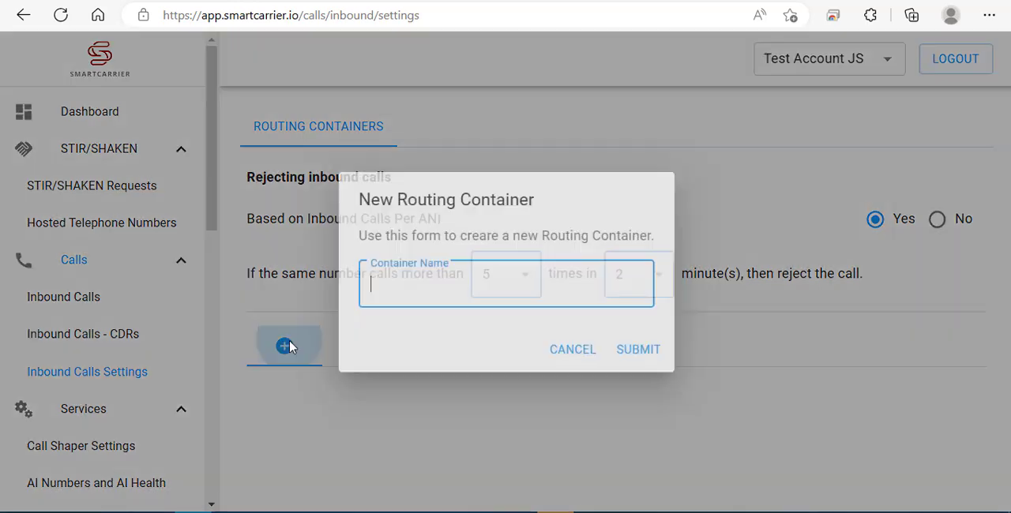
{"action": "left_click_drag", "start_coordinate": [541, 212], "coordinate": [341, 199]}
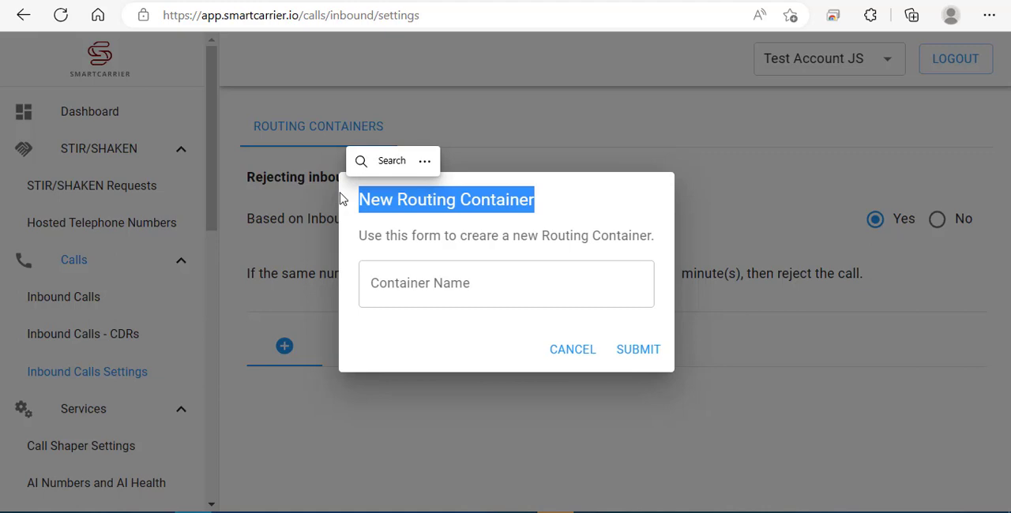
{"action": "left_click", "coordinate": [472, 289]}
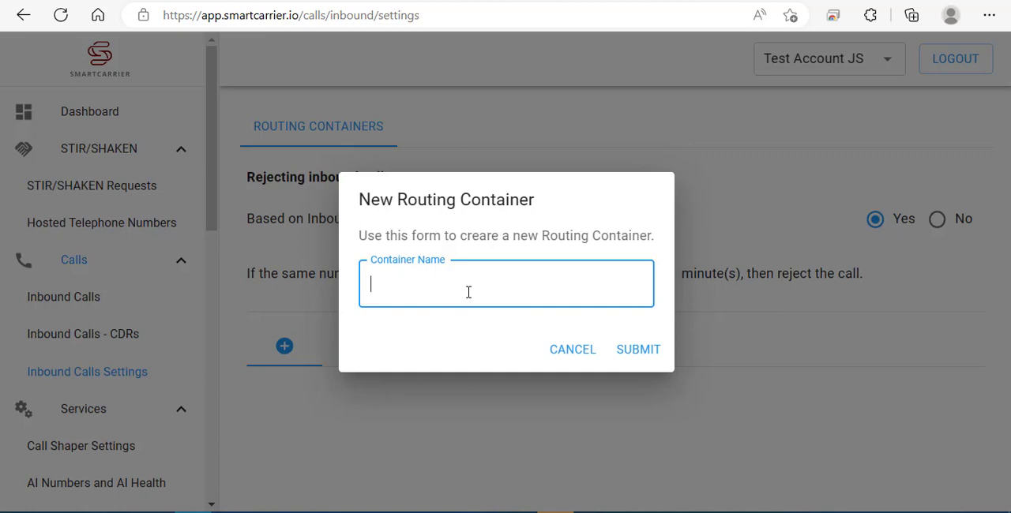
{"action": "type", "text": "Main Inbound "}
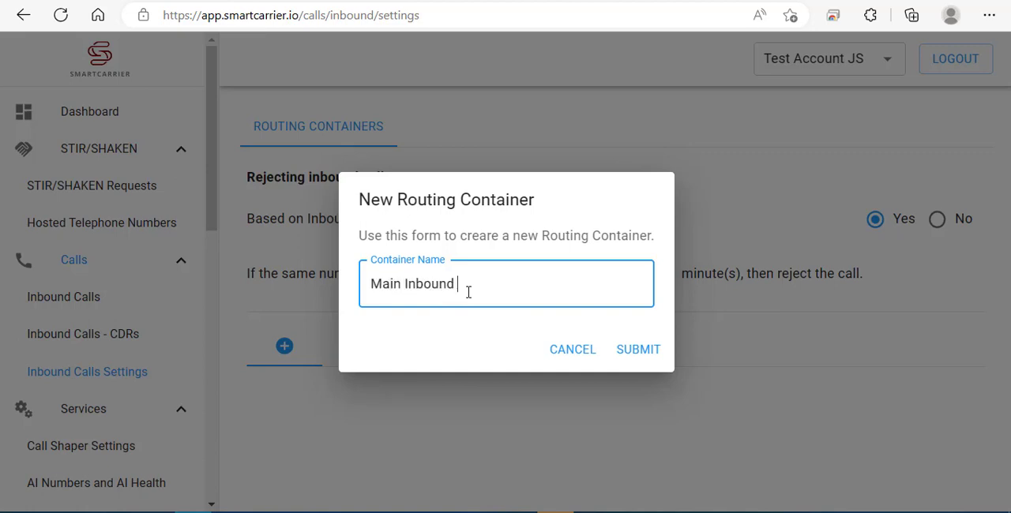
{"action": "type", "text": "Calls"}
{"action": "left_click", "coordinate": [649, 350]}
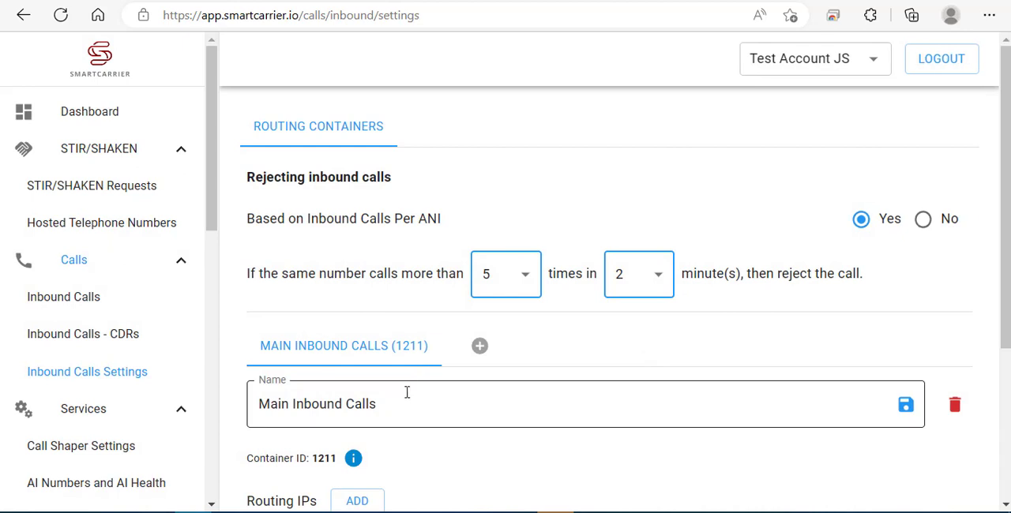
- Start a new routing IP entry for the Main Inbound Calls container and enter the address 24.19.111.95
{"action": "scroll", "coordinate": [405, 377], "scroll_direction": "down", "scroll_amount": 2}
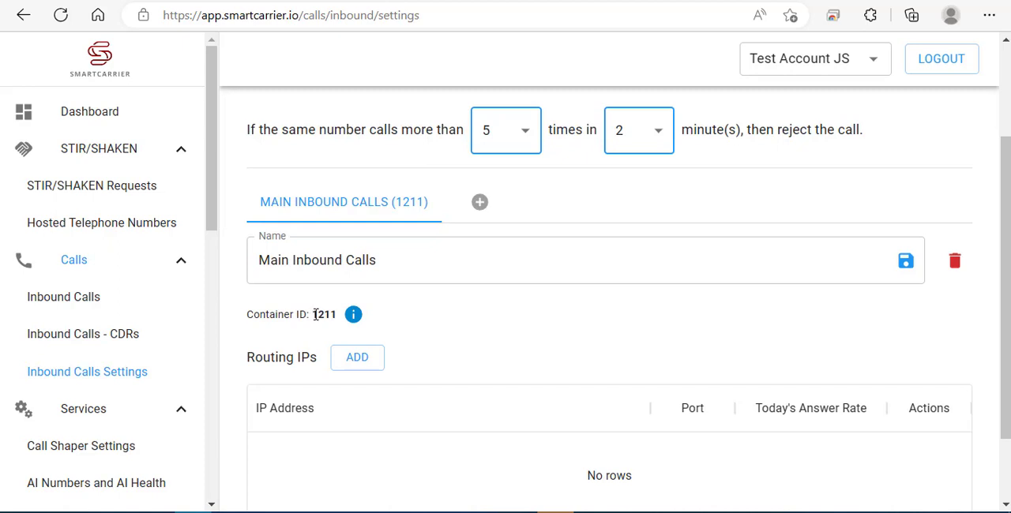
{"action": "left_click_drag", "start_coordinate": [312, 315], "coordinate": [338, 314]}
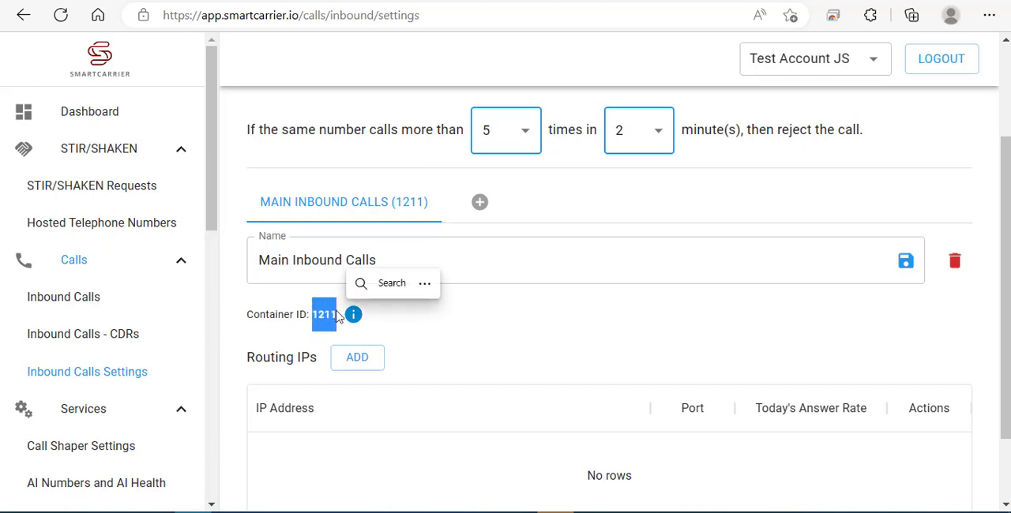
{"action": "left_click", "coordinate": [425, 331]}
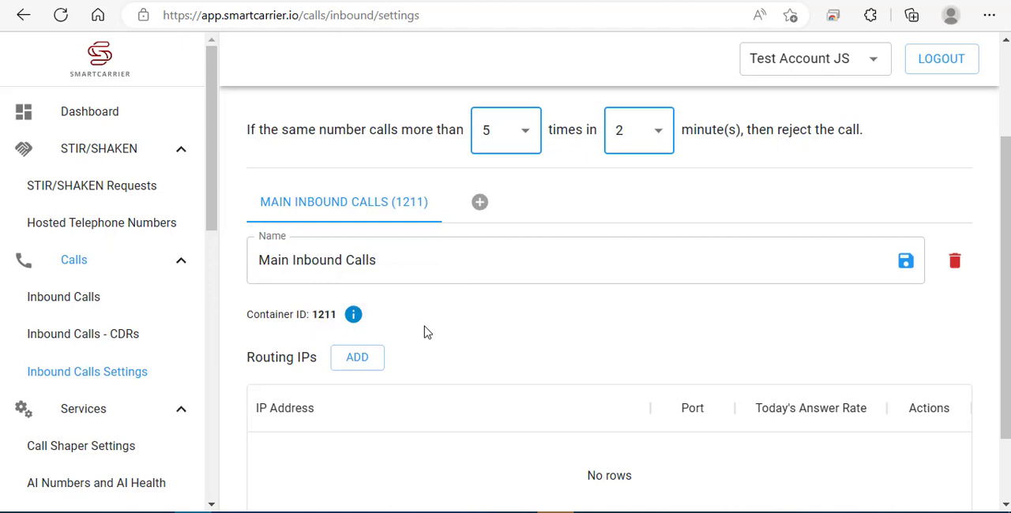
{"action": "scroll", "coordinate": [424, 332], "scroll_direction": "down", "scroll_amount": 1}
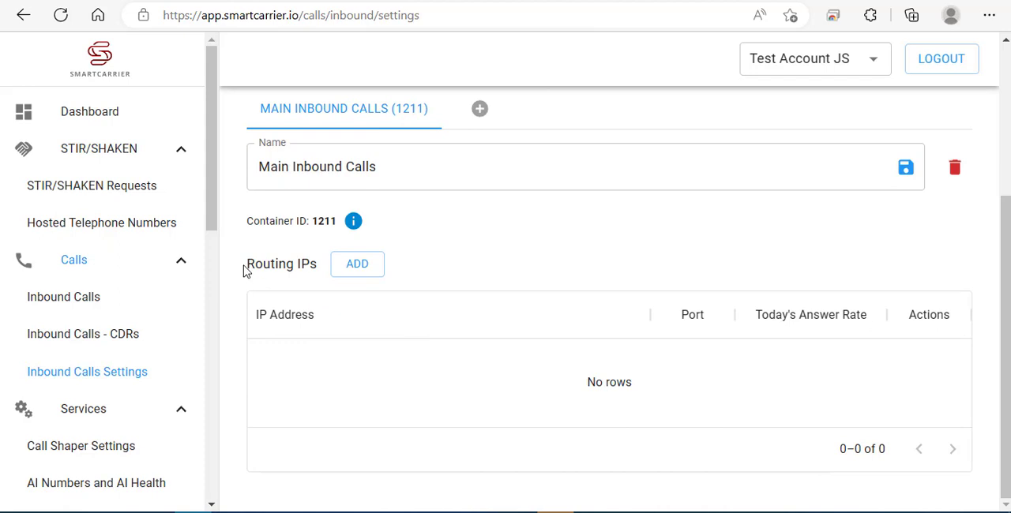
{"action": "left_click_drag", "start_coordinate": [248, 265], "coordinate": [319, 262]}
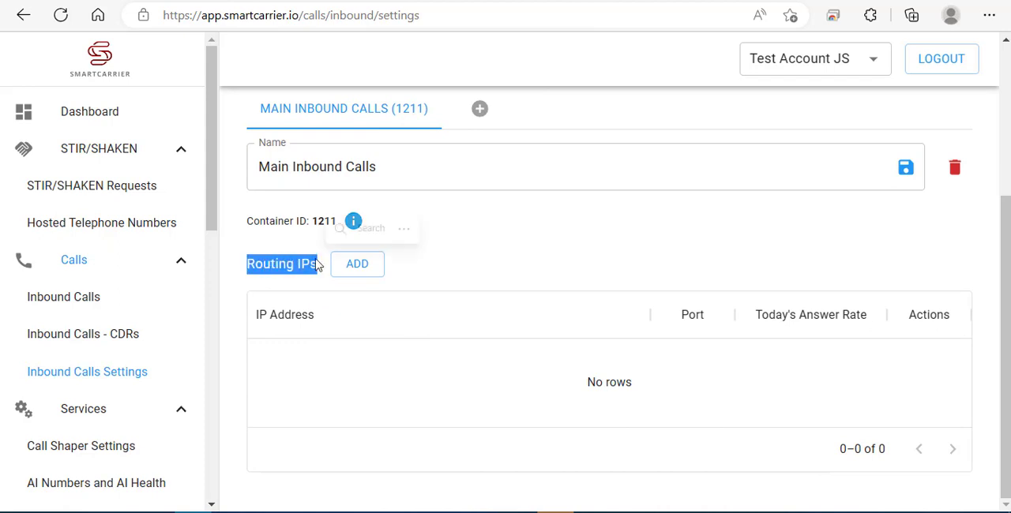
{"action": "left_click", "coordinate": [357, 267]}
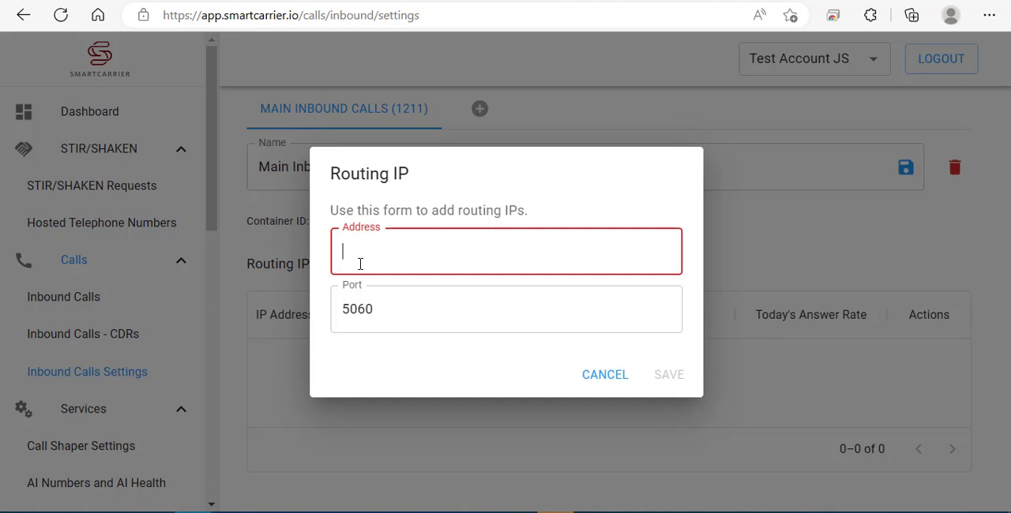
{"action": "type", "text": "24.19.111.95"}
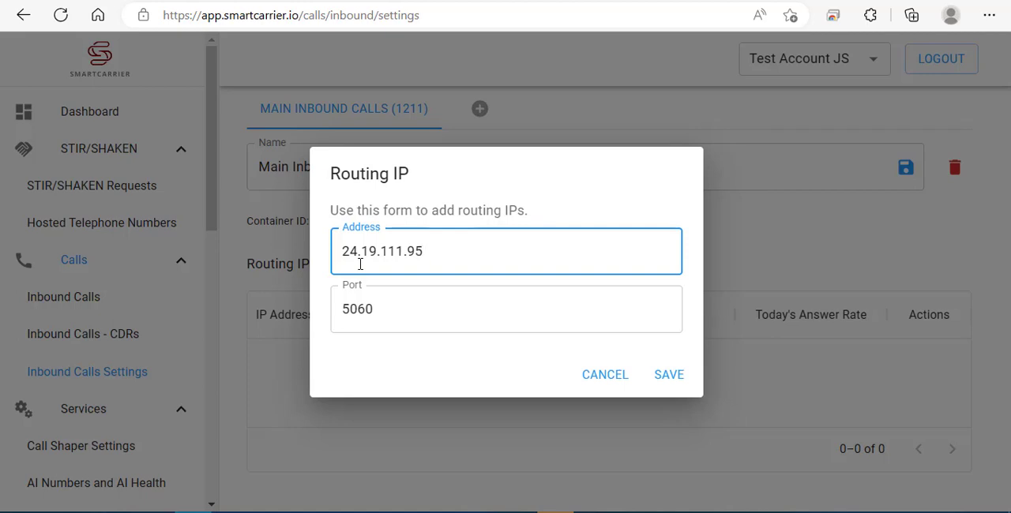
- Try to save 192.168.1.51 as the routing IP address
{"action": "left_click", "coordinate": [399, 252]}
{"action": "type", "text": "192"}
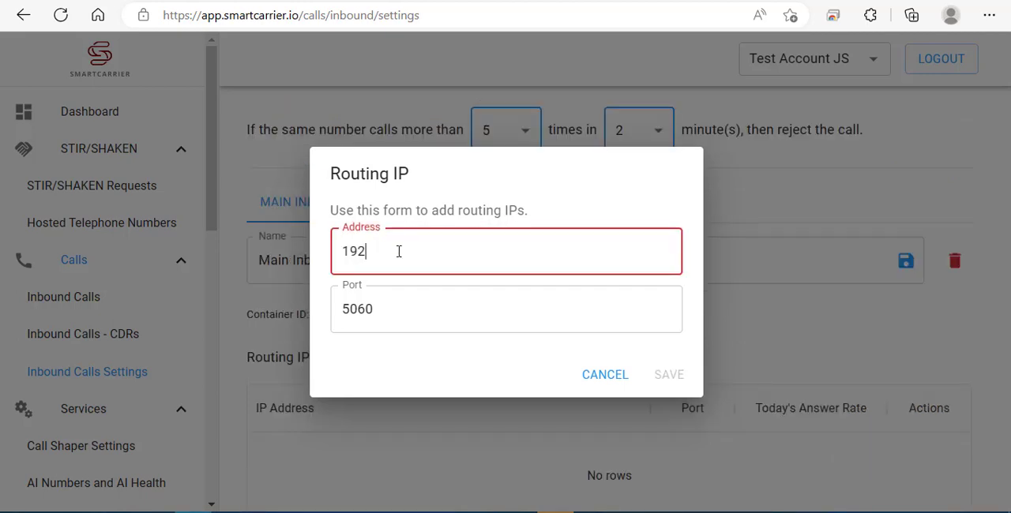
{"action": "type", "text": ".168.1.51"}
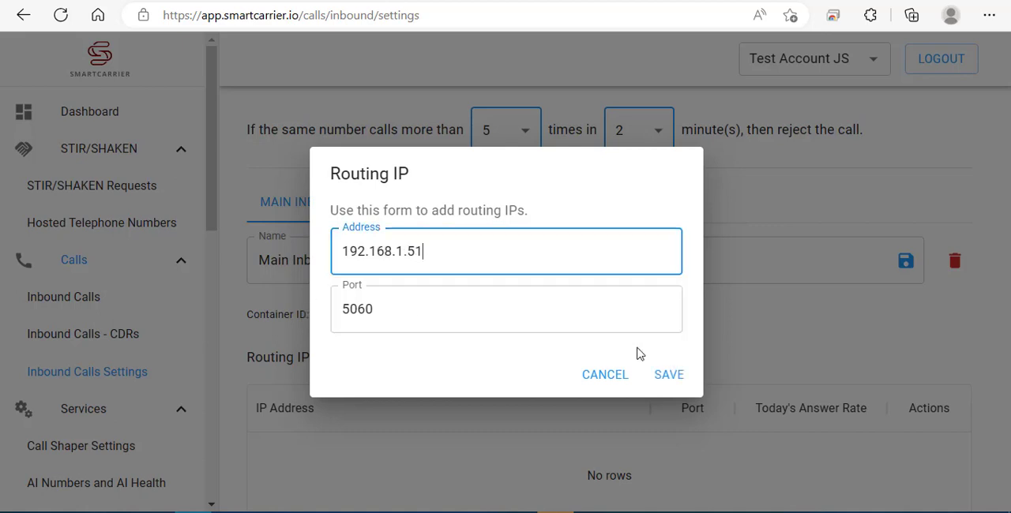
{"action": "left_click", "coordinate": [662, 375]}
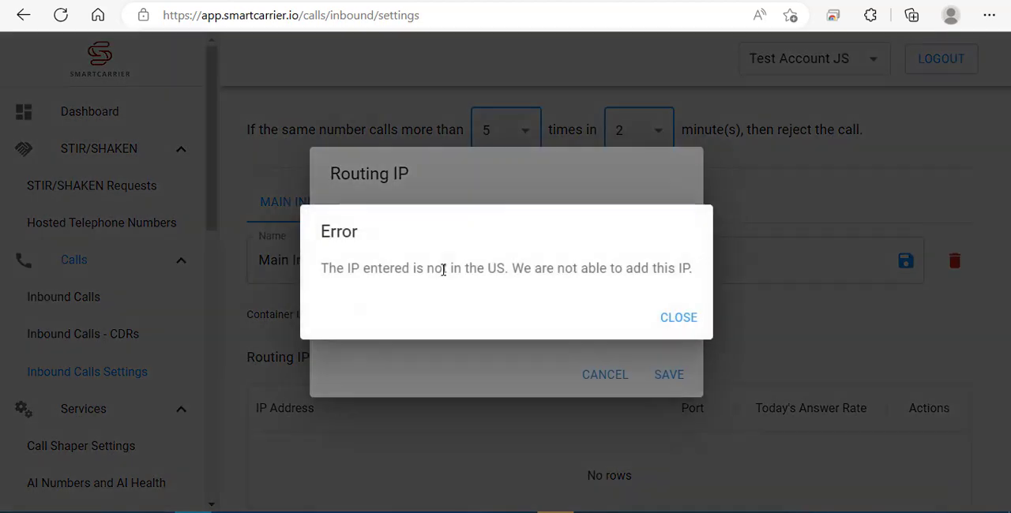
{"action": "left_click_drag", "start_coordinate": [320, 269], "coordinate": [698, 291]}
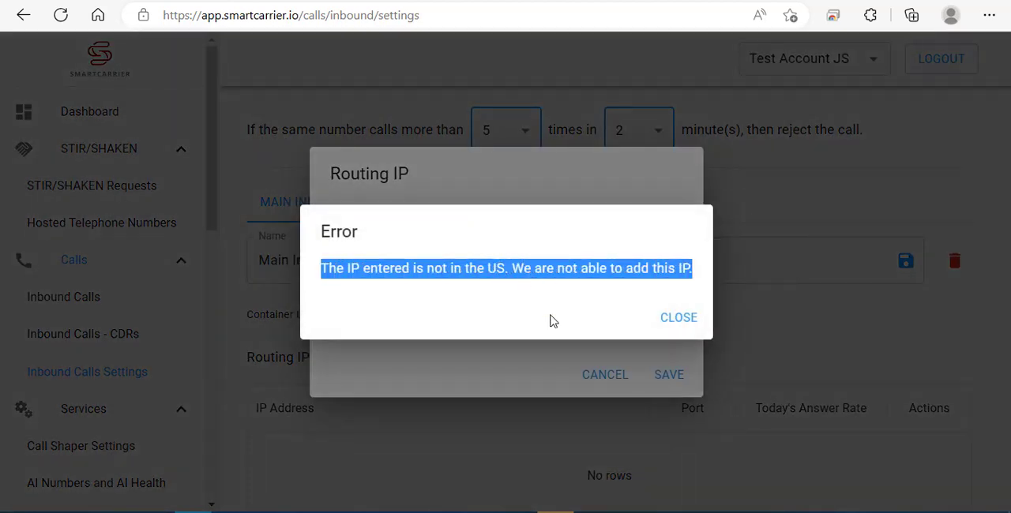
{"action": "left_click", "coordinate": [681, 319]}
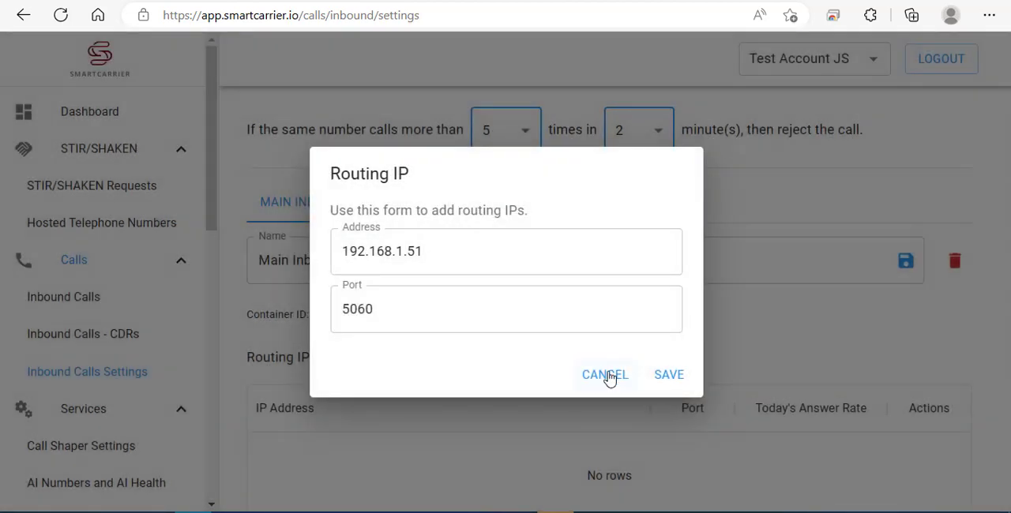
{"action": "left_click", "coordinate": [430, 299]}
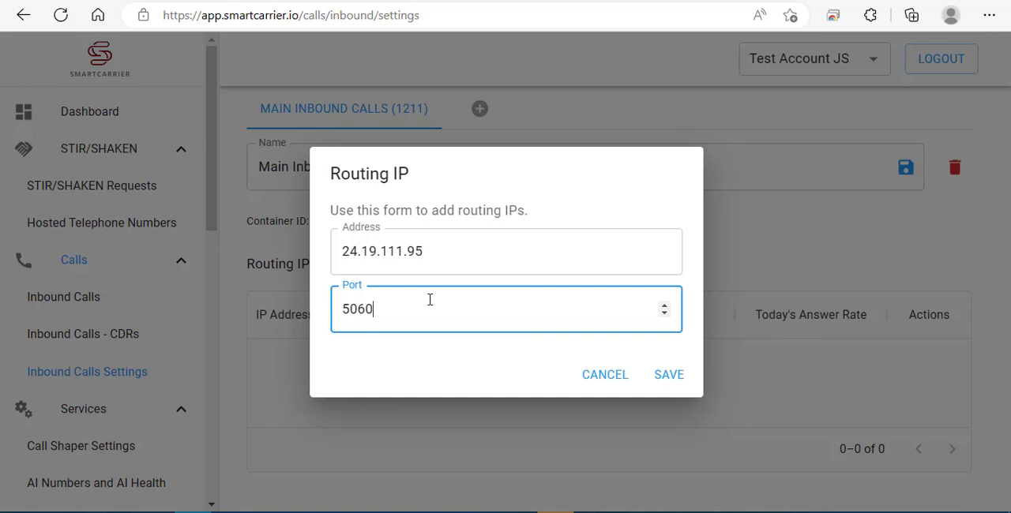
{"action": "left_click", "coordinate": [668, 368]}
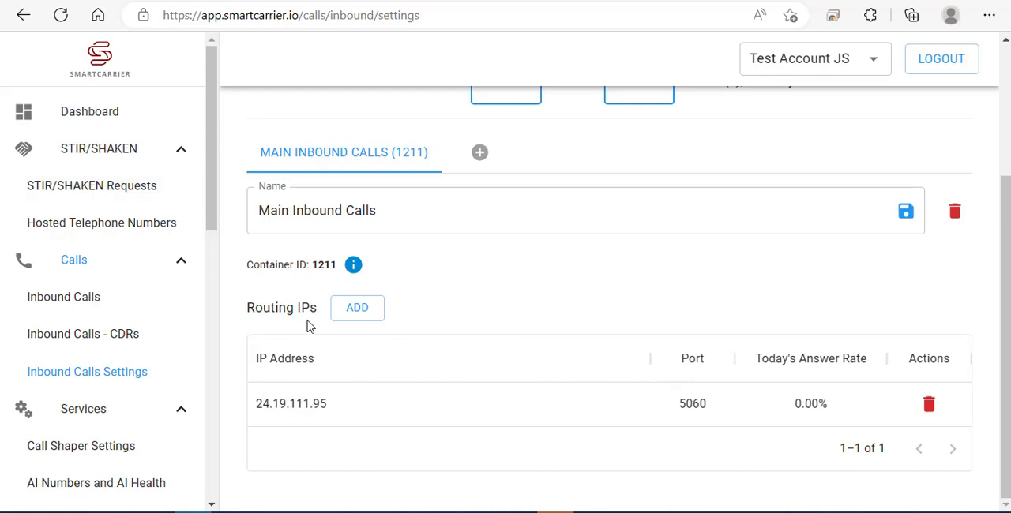
- Add a second routing IP with address 24.149.111.96 and port 5060 to the Main Inbound Calls container
{"action": "left_click", "coordinate": [368, 307]}
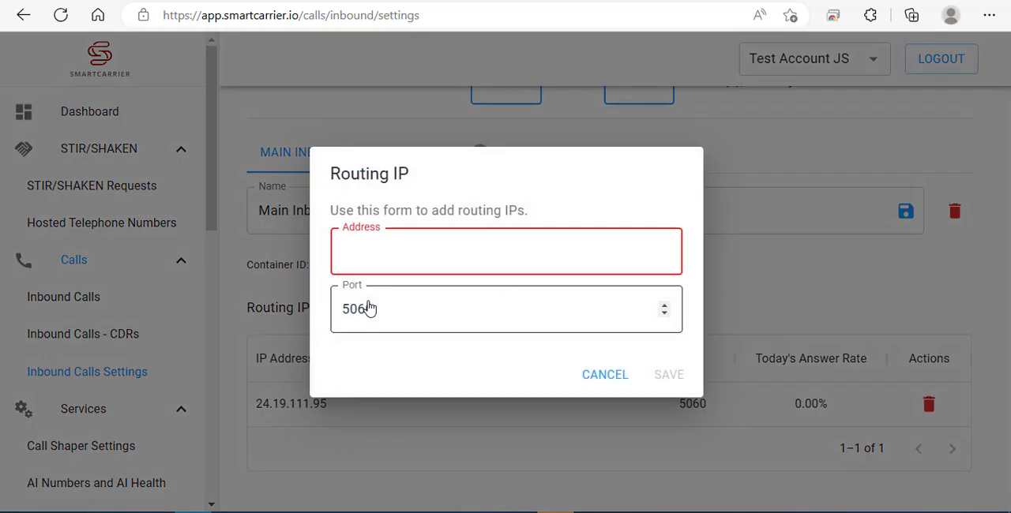
{"action": "type", "text": "24"}
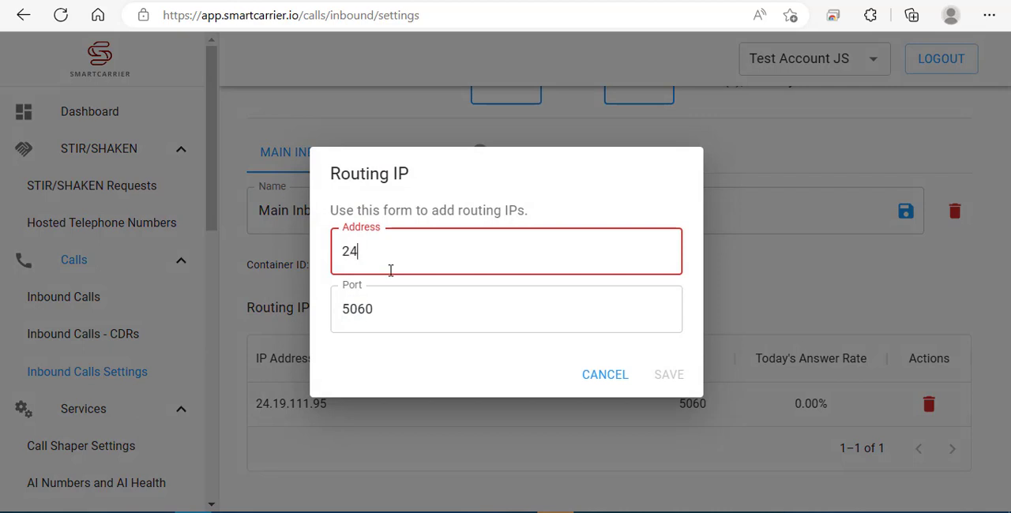
{"action": "type", "text": ".149.111.96"}
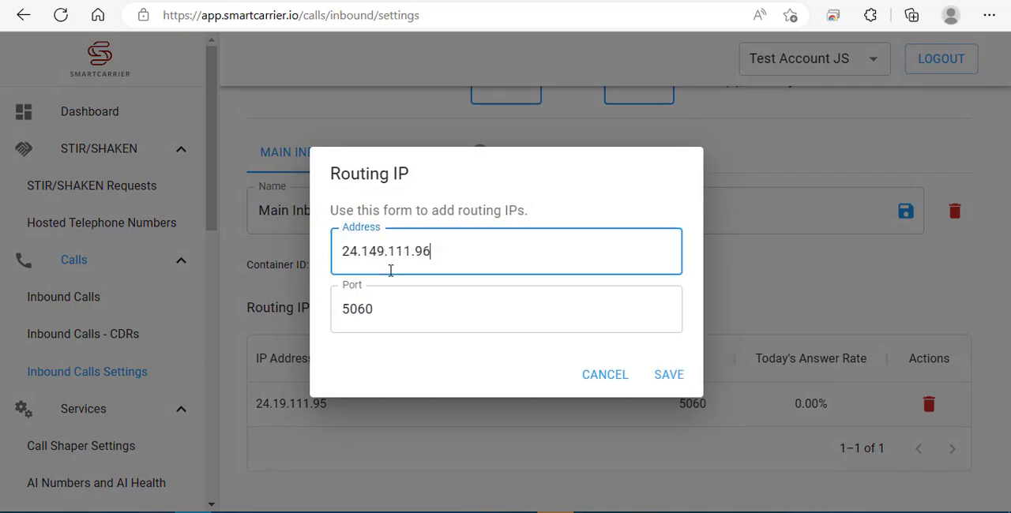
{"action": "left_click", "coordinate": [662, 374]}
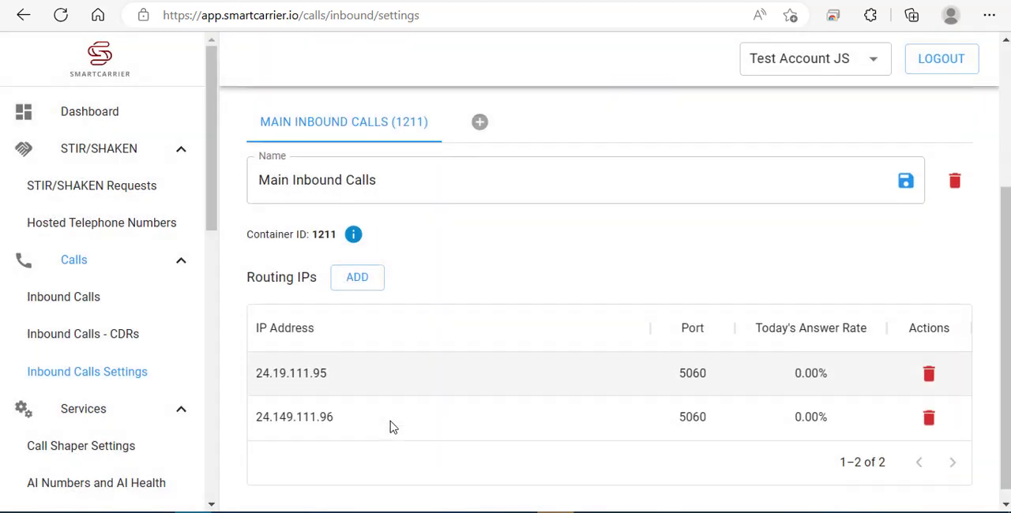
{"action": "scroll", "coordinate": [390, 421], "scroll_direction": "down", "scroll_amount": 1}
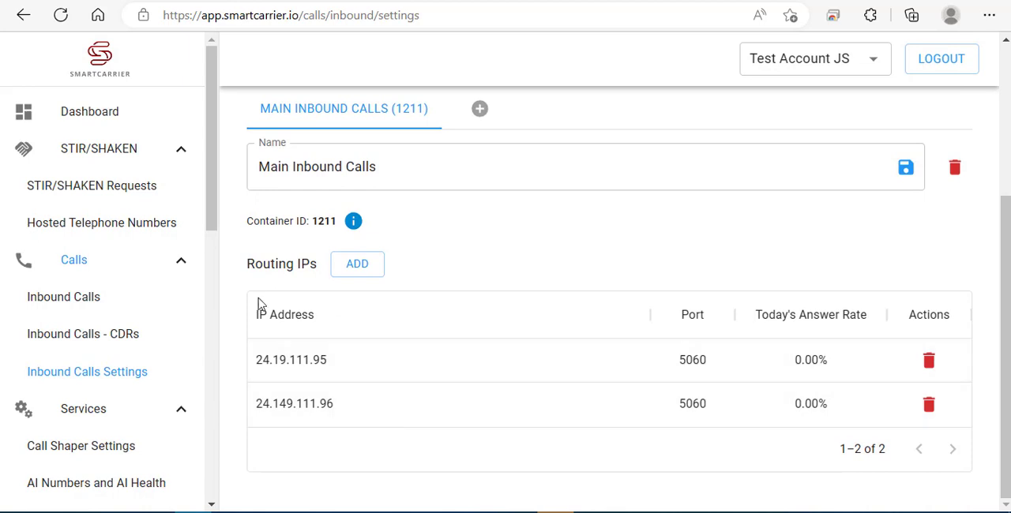